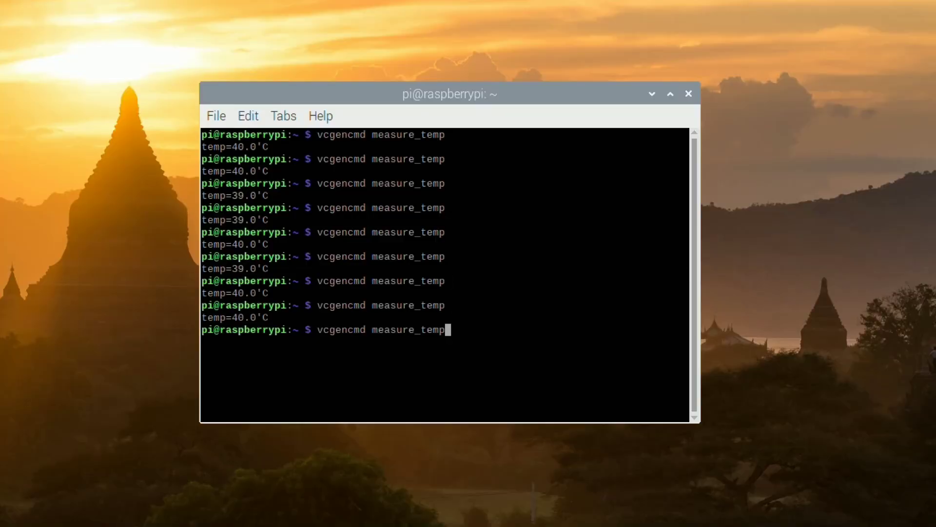
Step: Take another temperature reading, then run sysbench --test=cpu --cpu-max-prime=20000 --num-threads=4 run
key("Return")
key("Up")
key("Up")
key("Return")
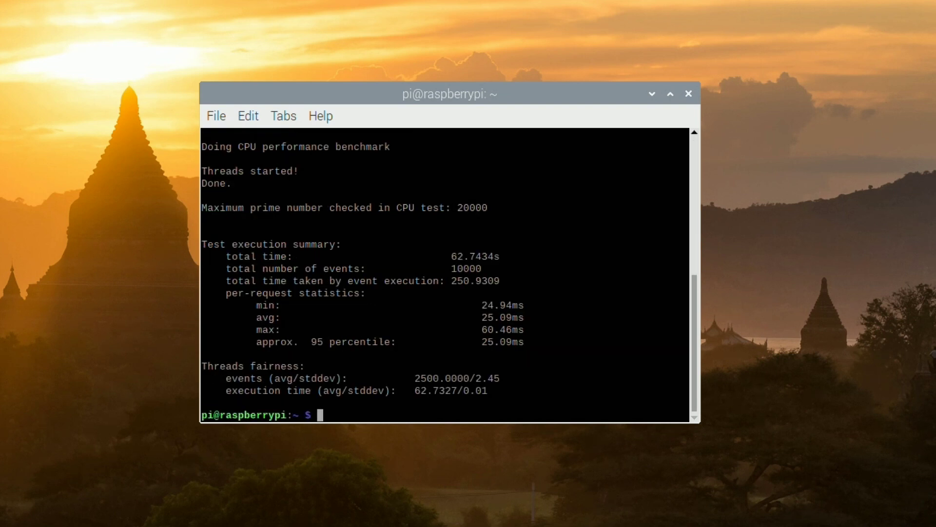
Step: Read the CPU temperature with vcgencmd measure_temp about 20 times in a row after the benchmark
key("Up")
key("Up")
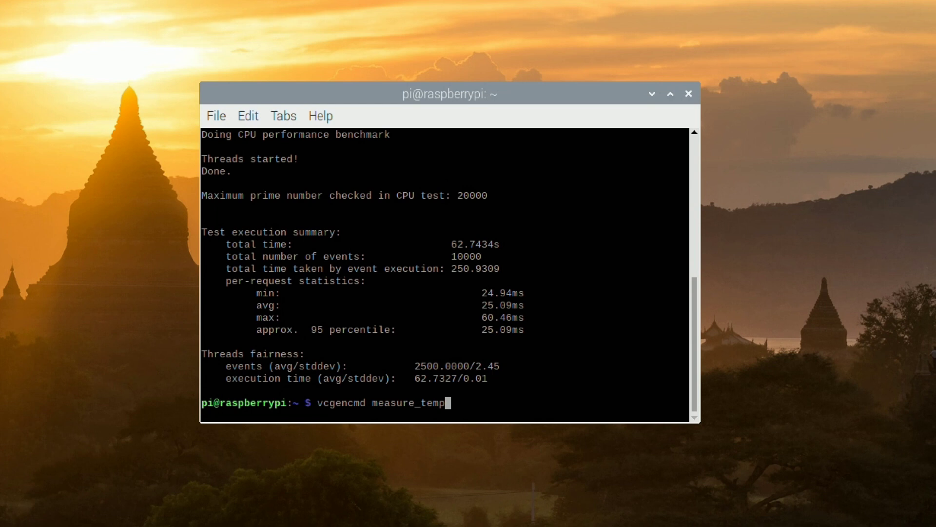
key("Return")
key("Up")
key("Up")
key("Down")
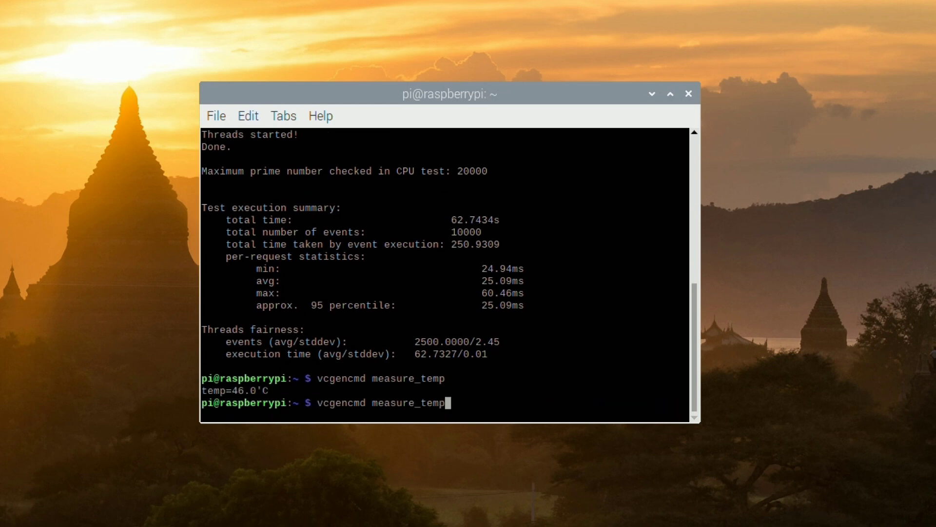
key("Return")
key("Up")
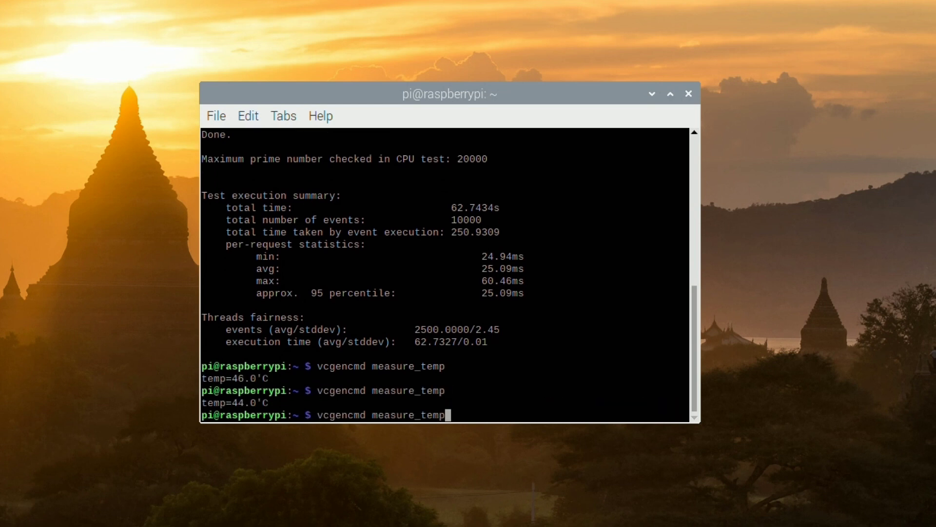
key("Return")
key("Up")
key("Return")
key("Up")
key("Return")
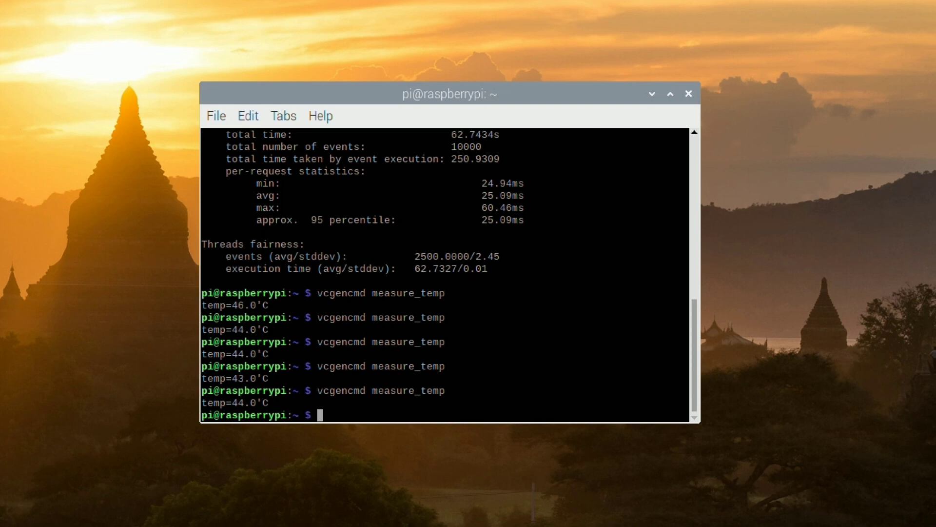
key("Up")
key("Return")
key("Up")
key("Return")
key("Up")
key("Return")
key("Up")
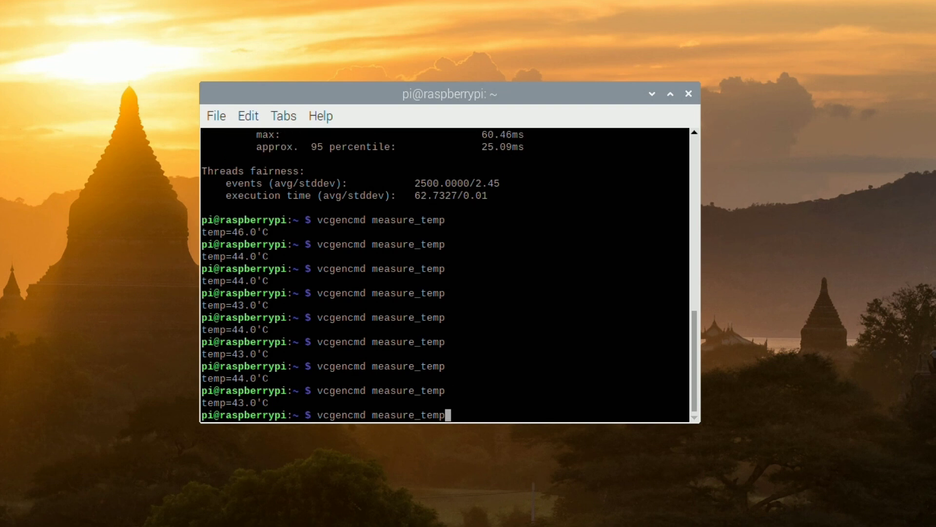
key("Return")
key("Up")
key("Return")
key("Up")
key("Return")
key("Up")
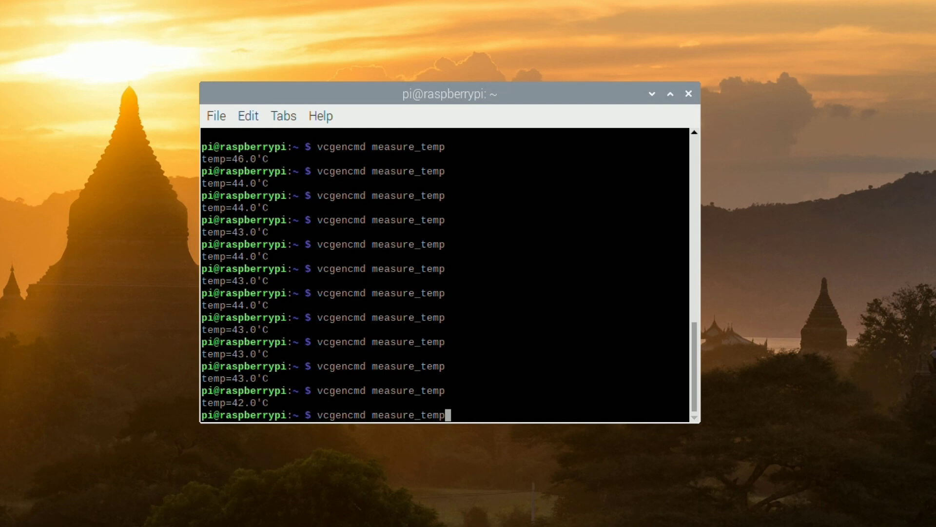
key("Return")
key("Up")
key("Return")
key("Up")
key("Return")
key("Up")
key("Return")
key("Up")
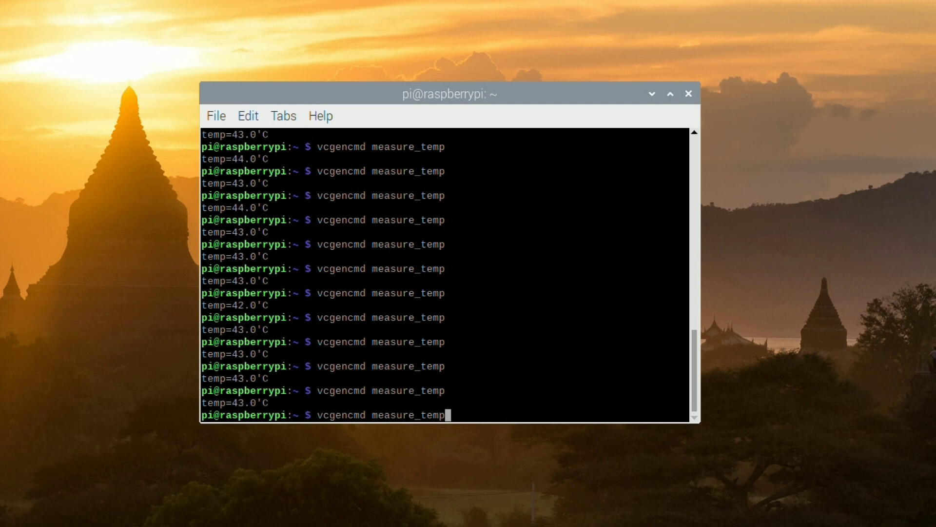
key("Return")
key("Up")
key("Return")
key("Up")
key("Return")
key("Up")
key("Return")
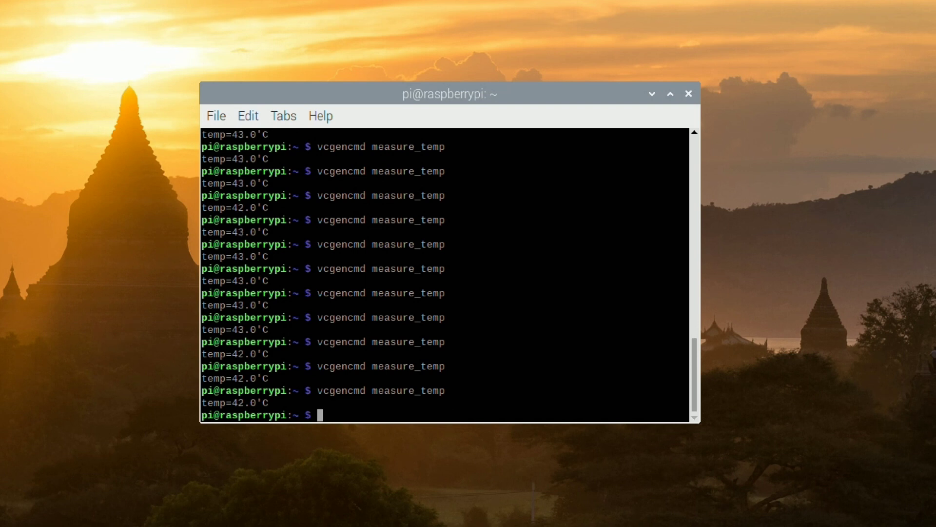
Step: Run the four-thread sysbench CPU test with a maximum prime of 20000 again and read the CPU temperature once it finishes
key("Up")
key("Return")
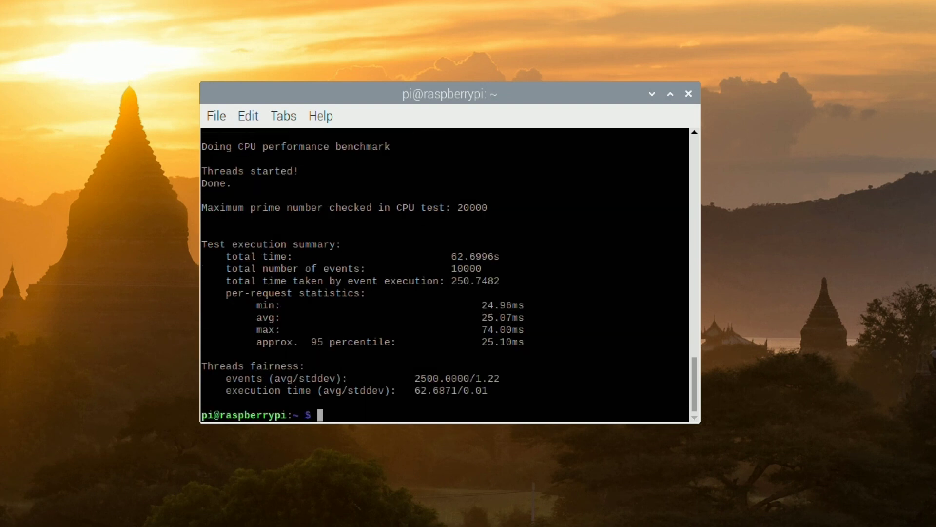
key("Up")
key("Up")
key("Return")
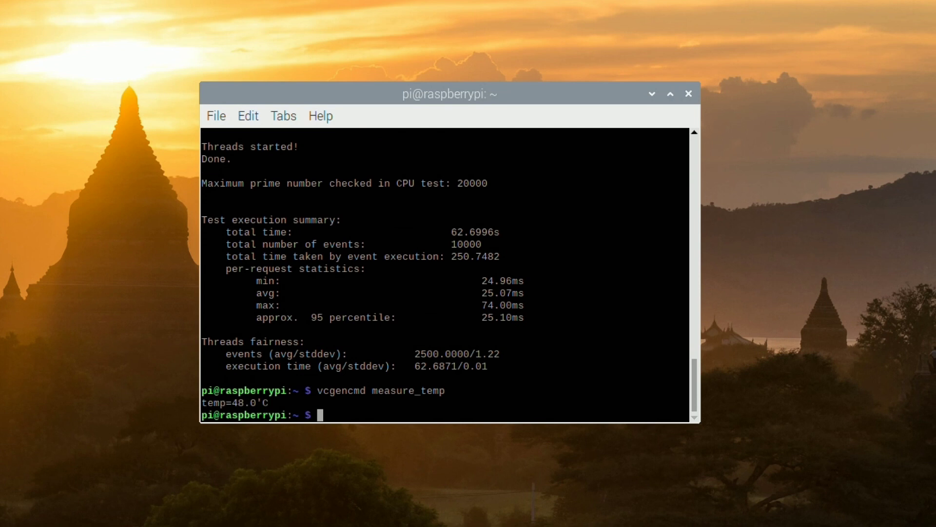
Step: Repeat vcgencmd measure_temp about 20 times to follow the CPU's cooling after the second benchmark run
key("Up")
key("Down")
key("Return")
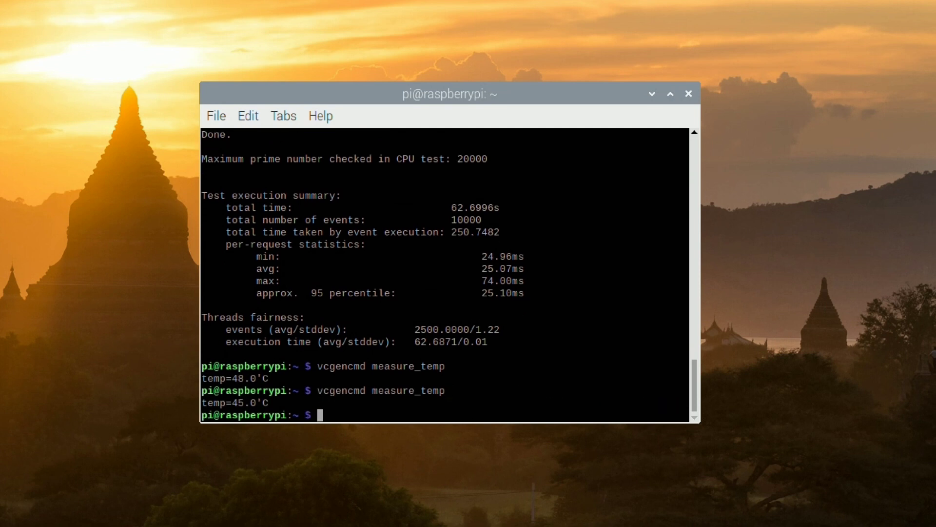
key("Return")
key("Return")
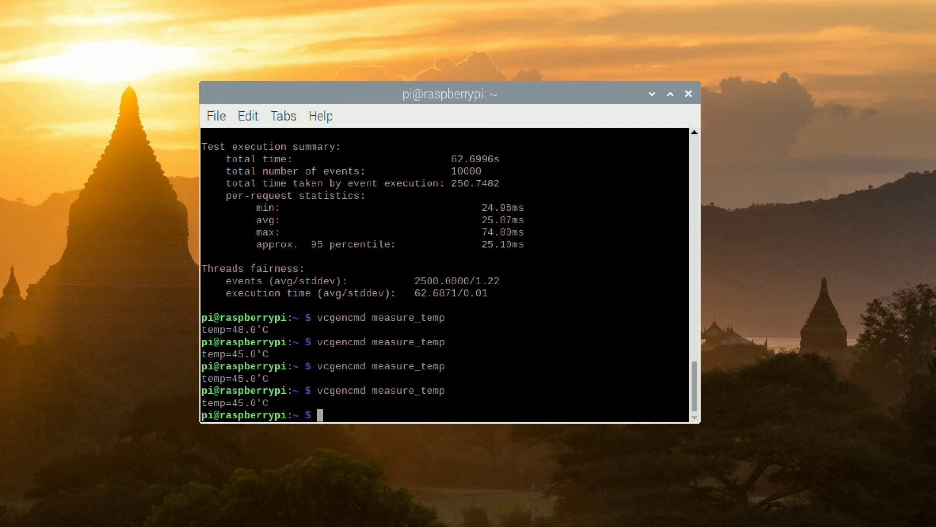
key("Up")
key("Return")
key("Up")
key("Return")
key("Up")
key("Return")
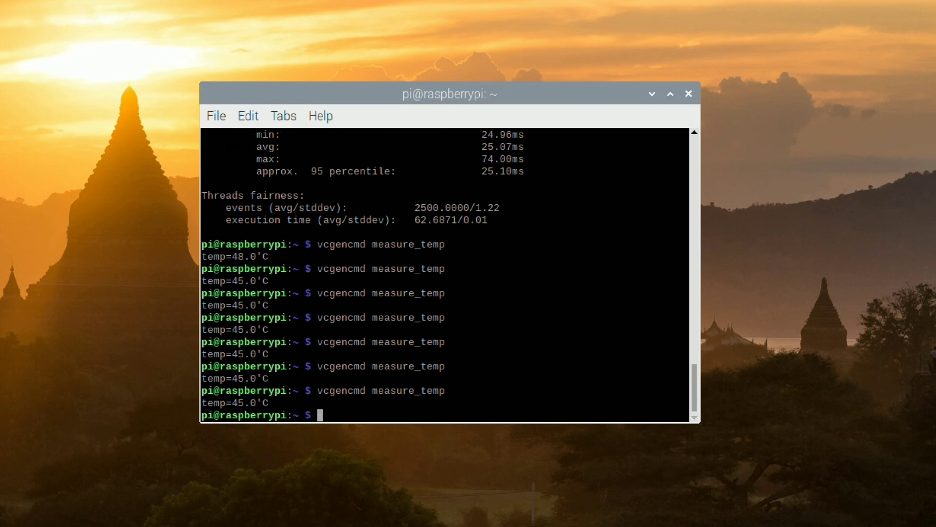
key("Up")
key("Return")
key("Return")
key("Up")
key("Return")
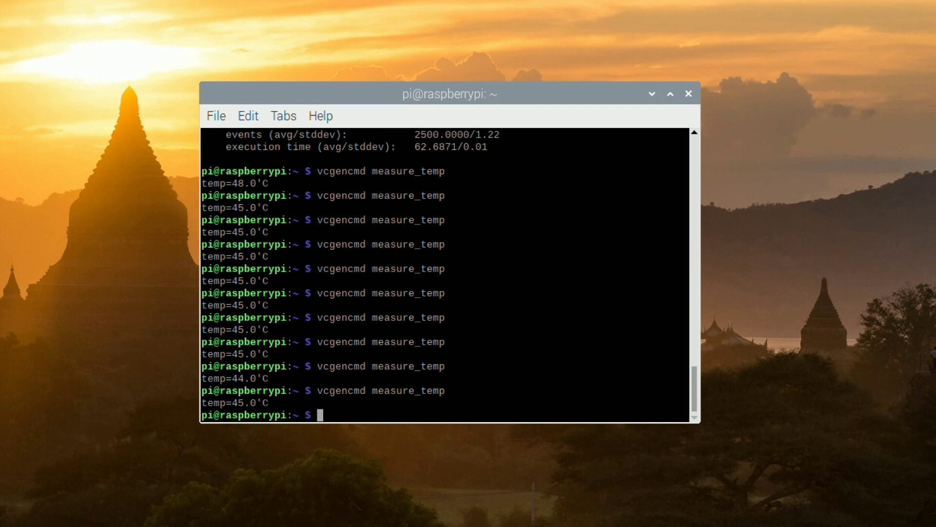
key("Up")
key("Return")
key("Up")
key("Return")
key("Up")
key("Return")
key("Up")
key("Return")
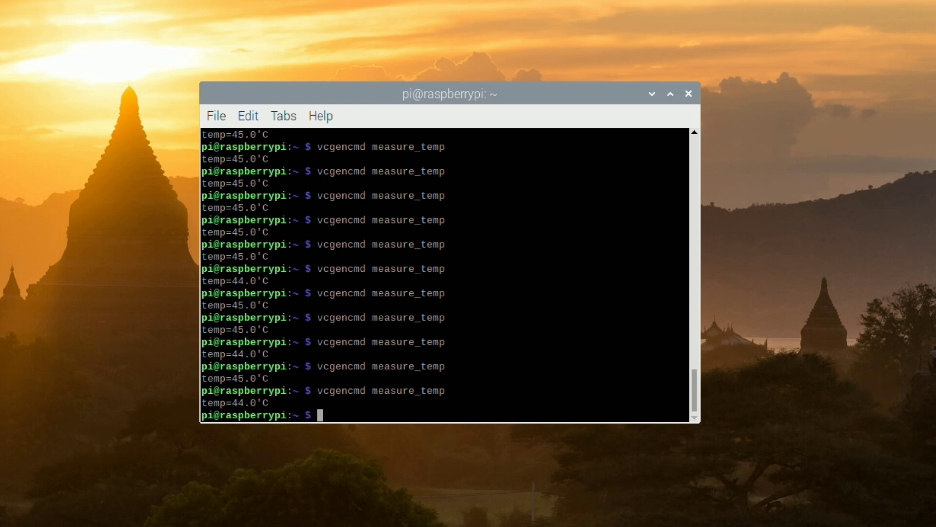
key("Up")
key("Return")
key("Up")
key("Return")
key("Up")
key("Return")
key("Up")
key("Return")
key("Up")
key("Return")
key("Up")
key("Return")
Step: Rerun the sysbench CPU test with a maximum prime of 20000 and 4 threads
key("Up")
key("Up")
key("Return")
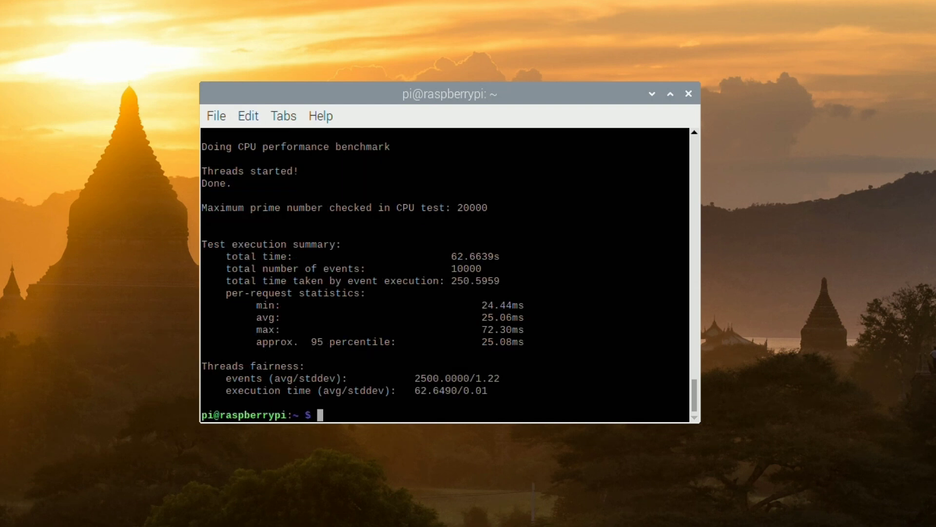
Step: Measure the CPU temperature six times with vcgencmd measure_temp right after the benchmark
key("Up")
key("Up")
key("Return")
key("Up")
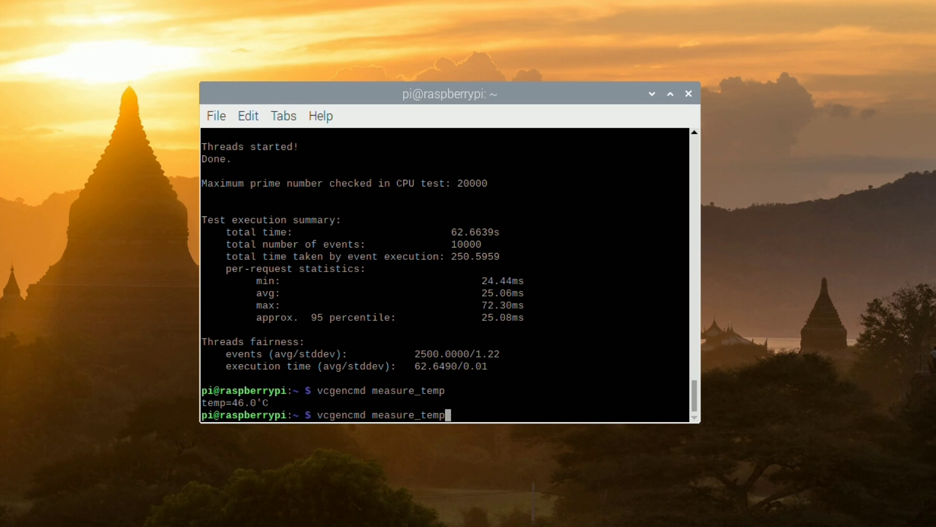
key("Return")
key("Up")
key("Return")
key("Up")
key("Return")
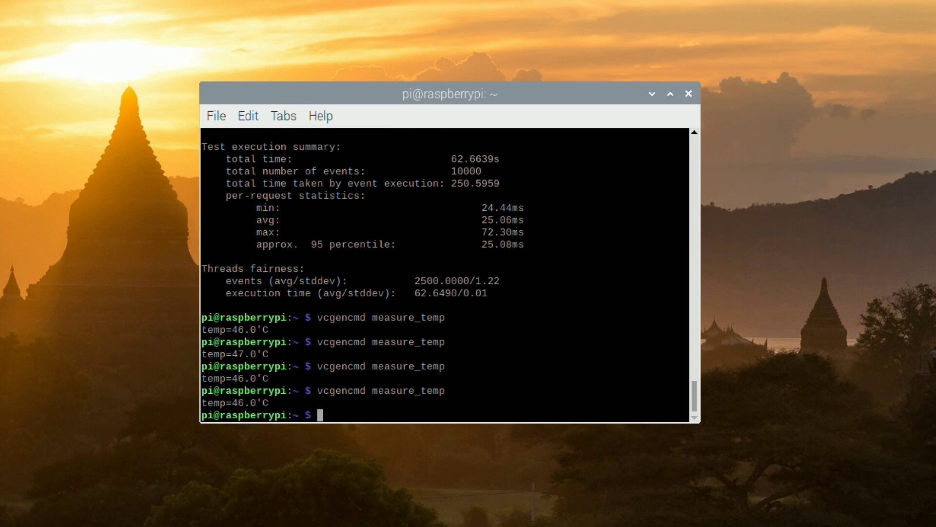
key("Up")
key("Return")
key("Up")
key("Return")
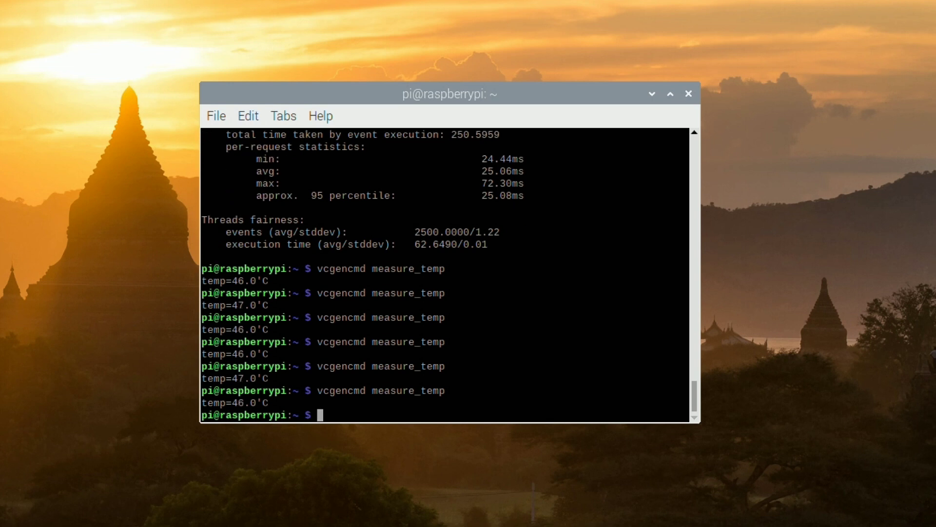
Step: Review the temperature readings of the earlier benchmark runs in the terminal history and return to the latest output
scroll(309, 200, "up", 9)
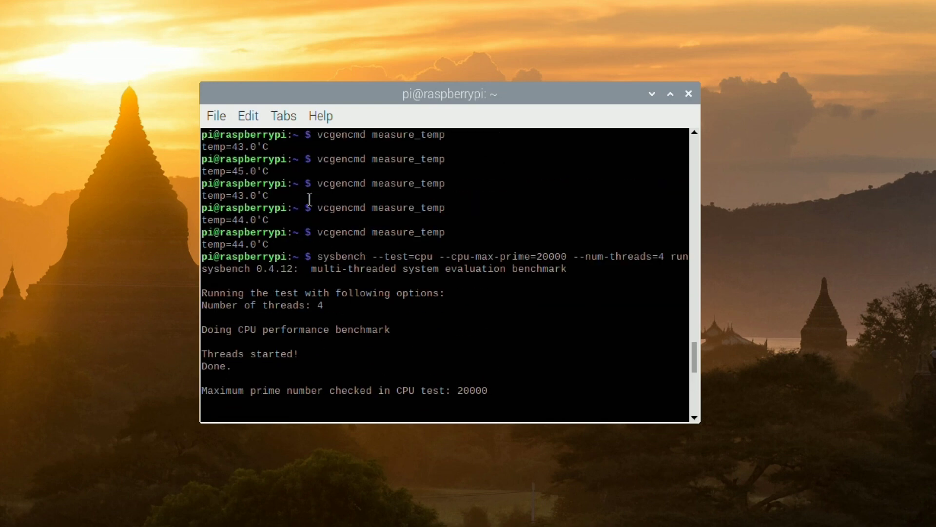
scroll(310, 200, "up", 8)
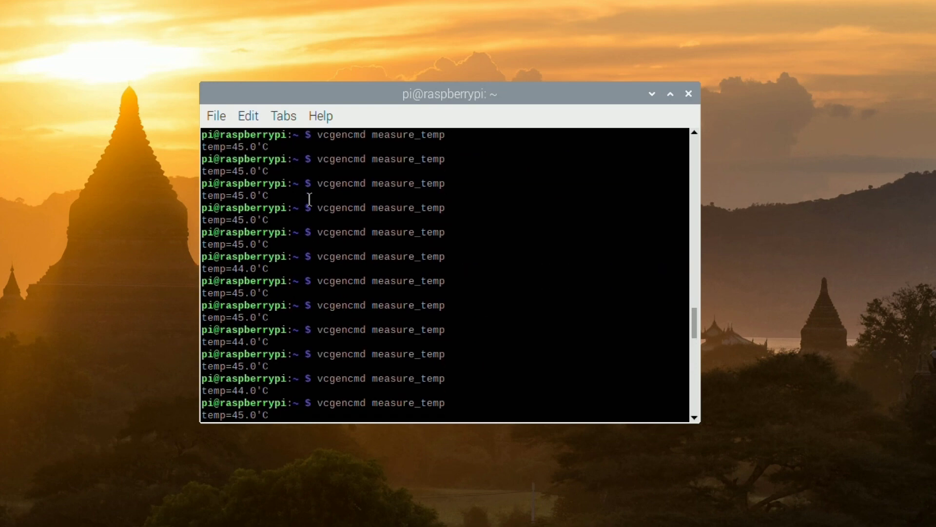
scroll(309, 200, "up", 13)
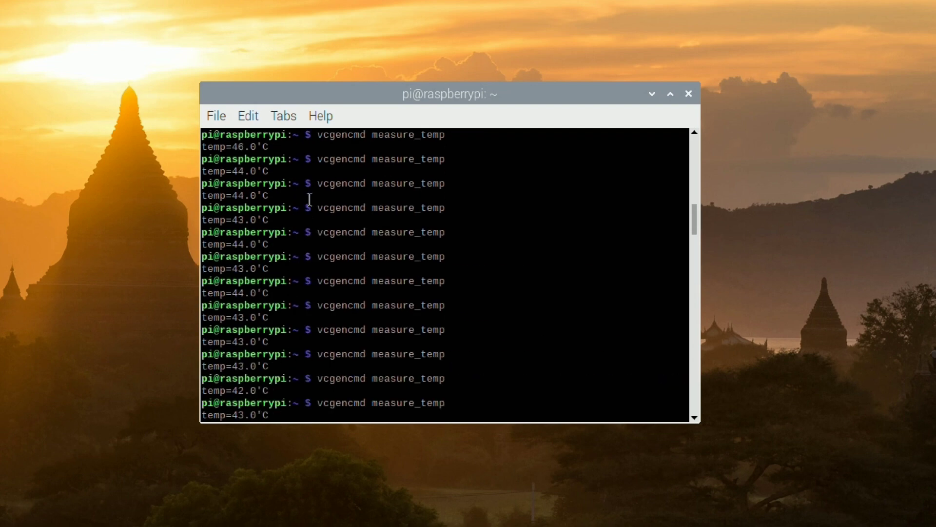
scroll(320, 183, "down", 7)
scroll(322, 184, "down", 20)
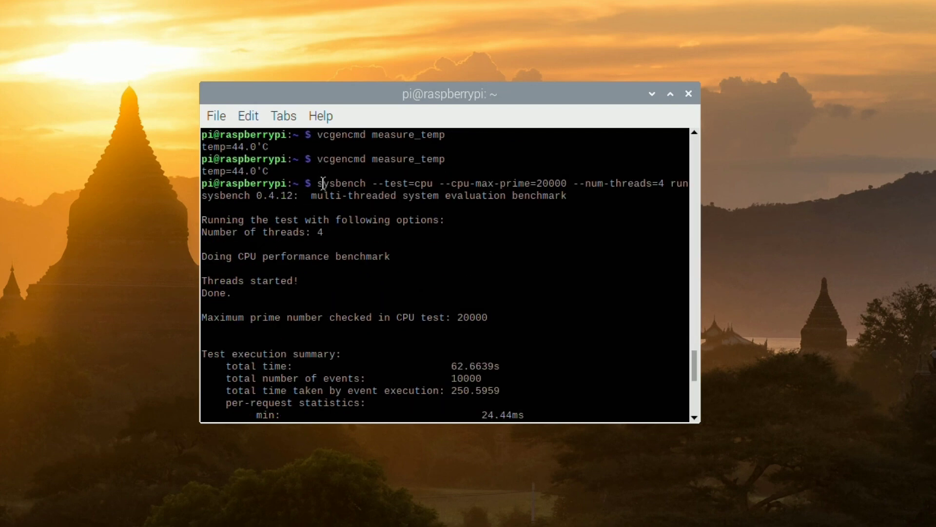
scroll(322, 184, "down", 1)
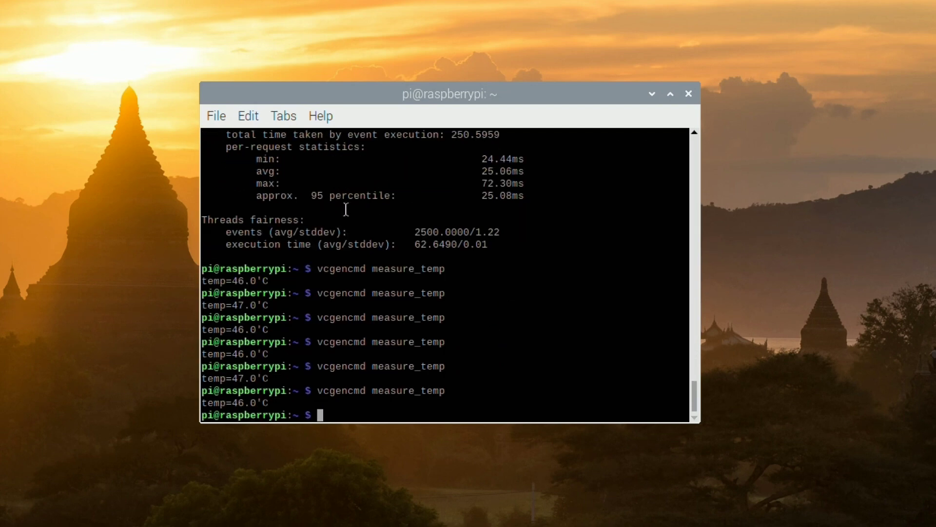
Step: Take one temperature reading with vcgencmd measure_temp and rerun the sysbench CPU test with maximum prime 20000 and 4 threads
key("Up")
key("Return")
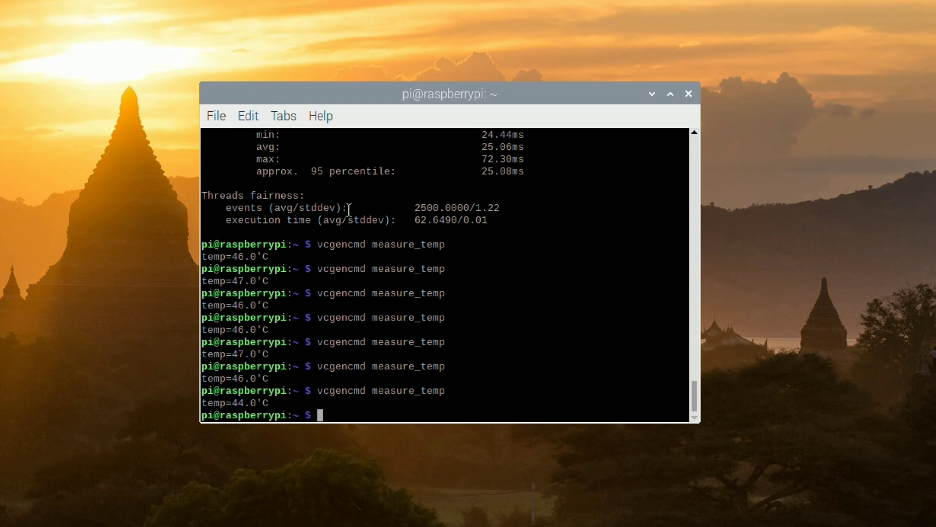
key("Up")
key("Up")
key("Return")
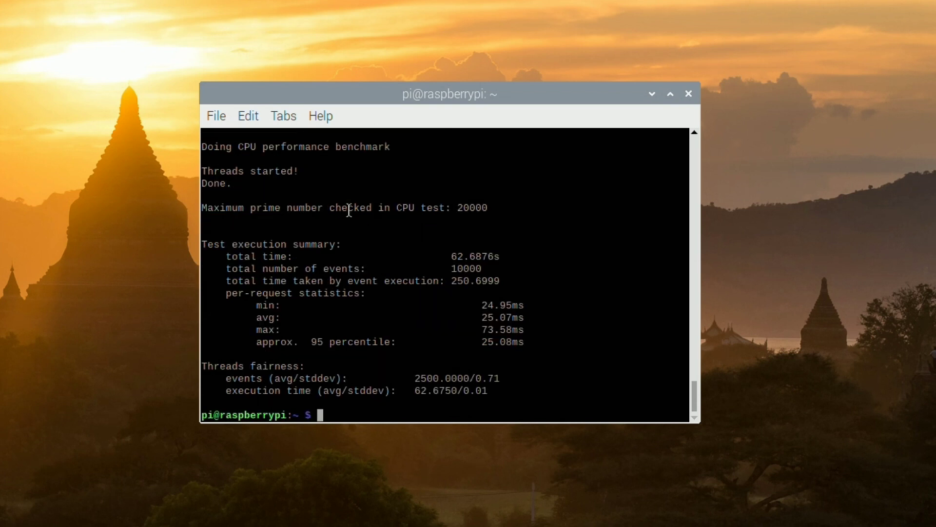
Step: Check the CPU temperature six times with vcgencmd measure_temp after the latest benchmark run
key("Up")
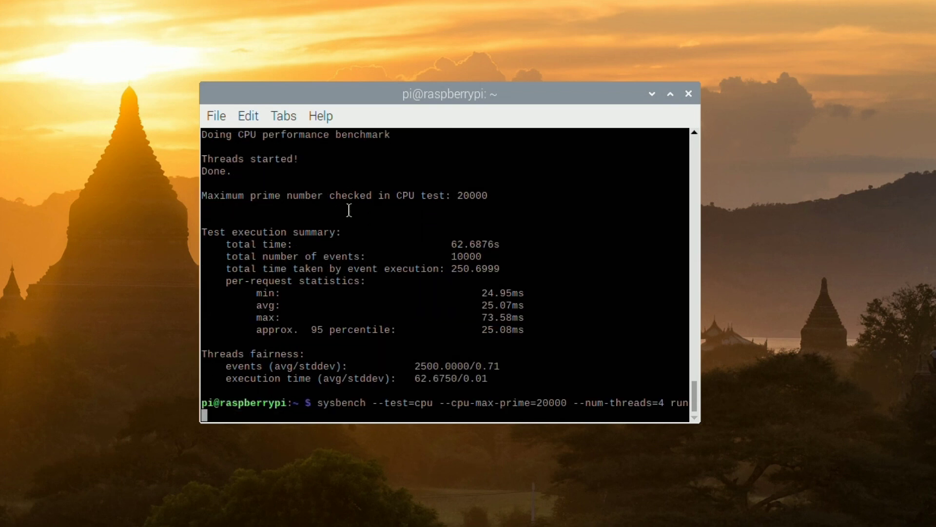
key("Up")
key("Return")
key("Up")
key("Return")
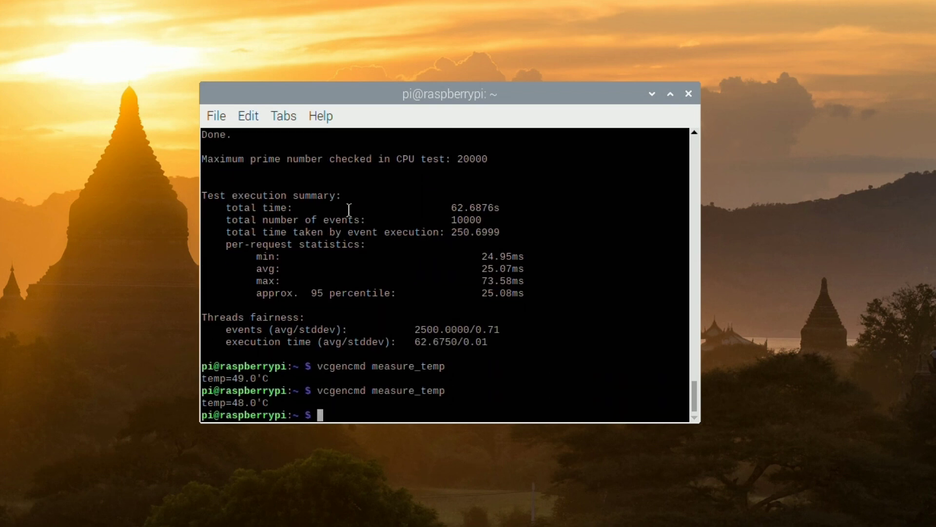
key("Up")
key("Return")
key("Up")
key("Return")
key("Up")
key("Return")
key("Up")
key("Return")
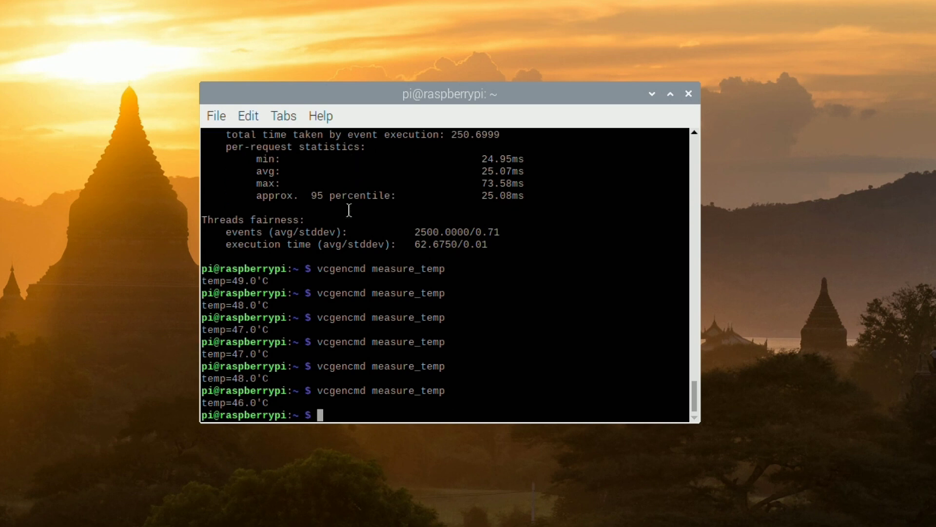
Step: Repeat the sysbench CPU benchmark with --cpu-max-prime=20000 and --num-threads=4 for another load run
key("Up")
key("Up")
key("Return")
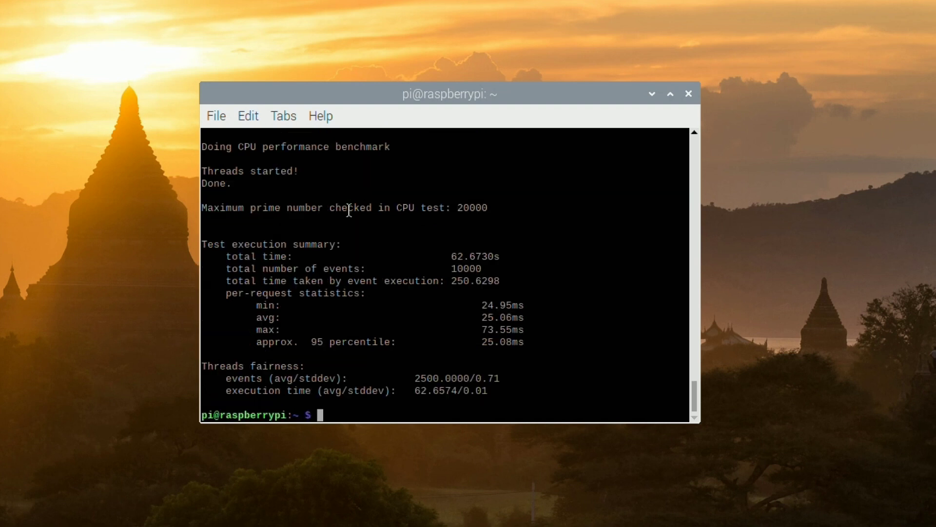
Step: Poll the CPU temperature with vcgencmd measure_temp more than a dozen times to follow the cooling after the benchmark
key("Up")
key("Up")
key("Return")
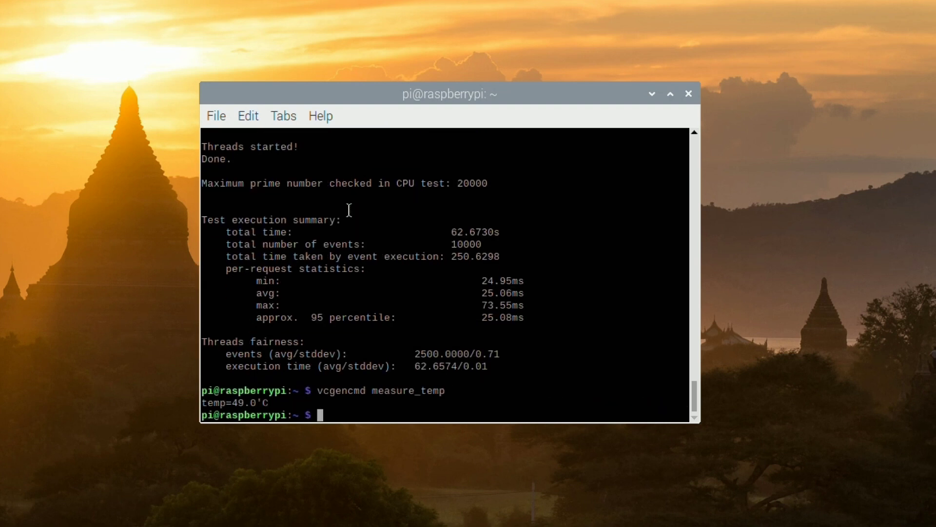
key("Up")
key("Return")
key("Up")
key("Return")
key("Up")
key("Return")
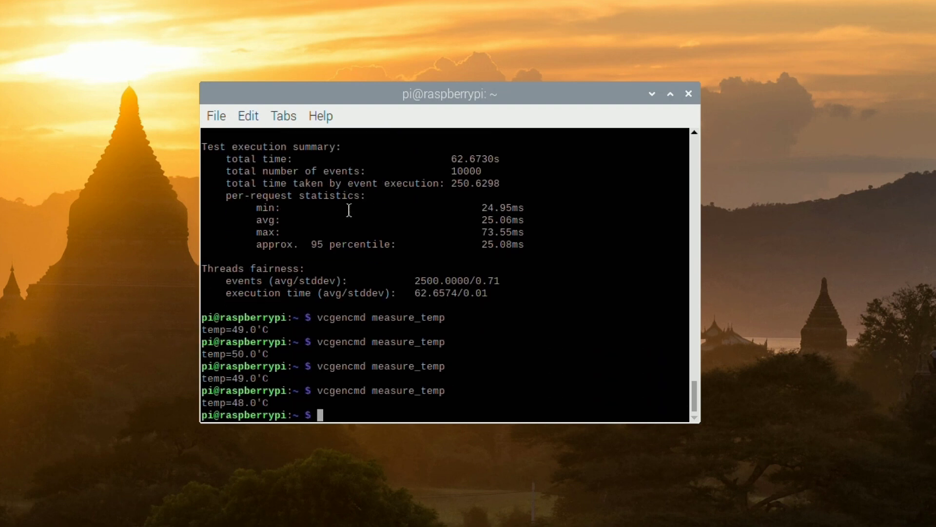
key("Up")
key("Return")
key("Up")
key("Return")
key("Up")
key("Return")
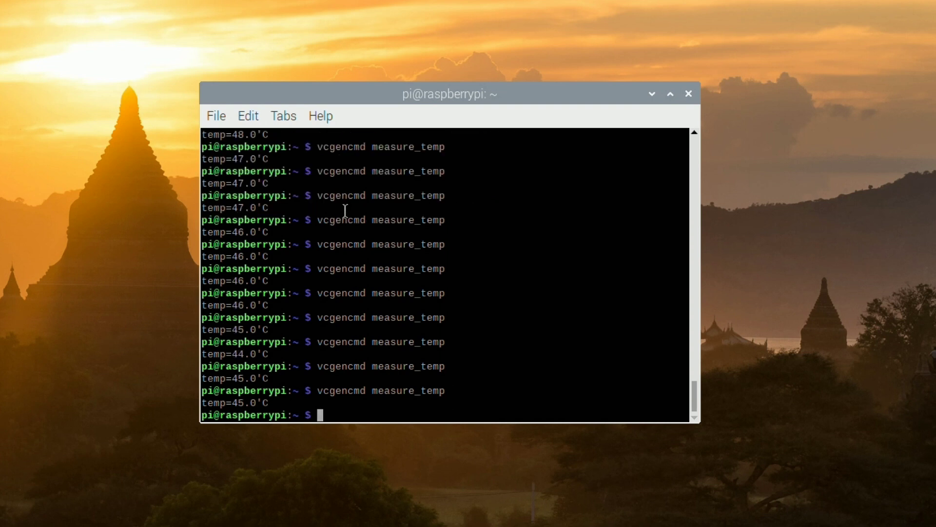
key("Up")
key("Return")
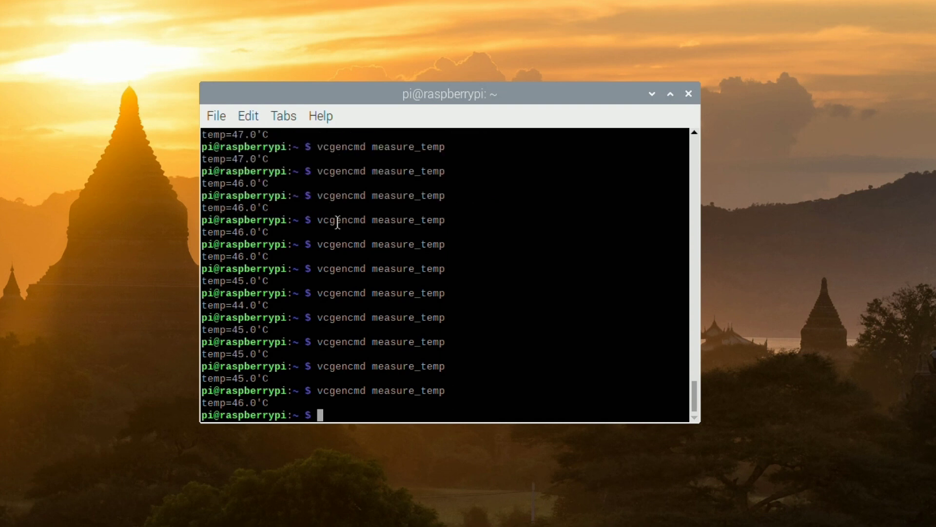